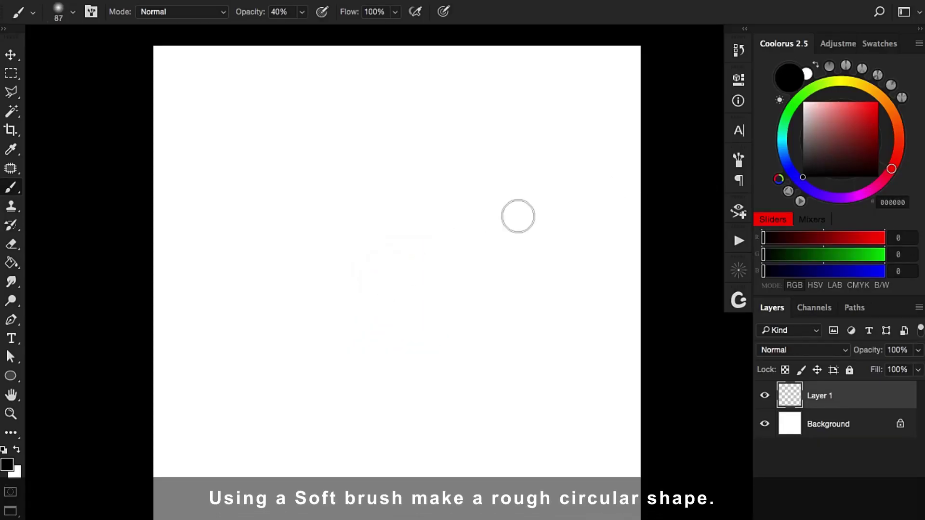
# Paint a rough black blob on Layer 1 with a soft brush of about 96 px.
pyautogui.moveTo(410, 221)
pyautogui.mouseDown()
pyautogui.moveTo(358, 320)
pyautogui.moveTo(417, 373)
pyautogui.moveTo(351, 384)
pyautogui.moveTo(433, 337)
pyautogui.moveTo(353, 376)
pyautogui.moveTo(420, 259)
pyautogui.moveTo(407, 268)
pyautogui.moveTo(398, 252)
pyautogui.moveTo(394, 311)
pyautogui.moveTo(421, 250)
pyautogui.moveTo(443, 268)
pyautogui.moveTo(464, 334)
pyautogui.mouseUp()
pyautogui.press('9')
pyautogui.press(']')
pyautogui.press(']')
pyautogui.press(']')
pyautogui.press('[')
pyautogui.press('[')
pyautogui.press('[')
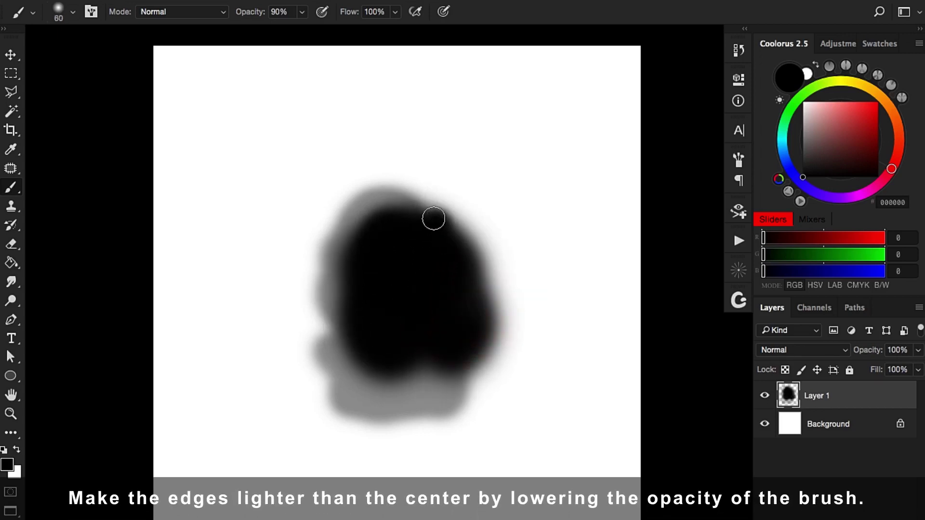
pyautogui.moveTo(434, 216)
pyautogui.mouseDown()
pyautogui.moveTo(442, 263)
pyautogui.moveTo(475, 330)
pyautogui.moveTo(471, 282)
pyautogui.moveTo(454, 363)
pyautogui.moveTo(413, 396)
pyautogui.moveTo(442, 411)
pyautogui.moveTo(494, 324)
pyautogui.moveTo(433, 391)
pyautogui.moveTo(361, 390)
pyautogui.moveTo(378, 329)
pyautogui.mouseUp()
pyautogui.press(']')
pyautogui.press(']')
pyautogui.press(']')
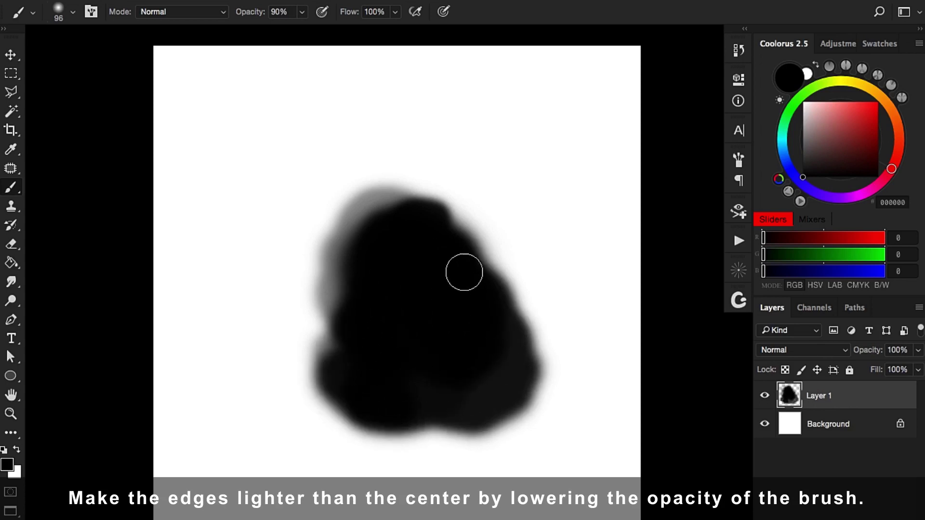
pyautogui.moveTo(464, 272)
pyautogui.mouseDown()
pyautogui.moveTo(366, 274)
pyautogui.moveTo(380, 411)
pyautogui.moveTo(467, 407)
pyautogui.moveTo(391, 432)
pyautogui.moveTo(498, 411)
pyautogui.moveTo(363, 281)
pyautogui.moveTo(362, 301)
pyautogui.mouseUp()
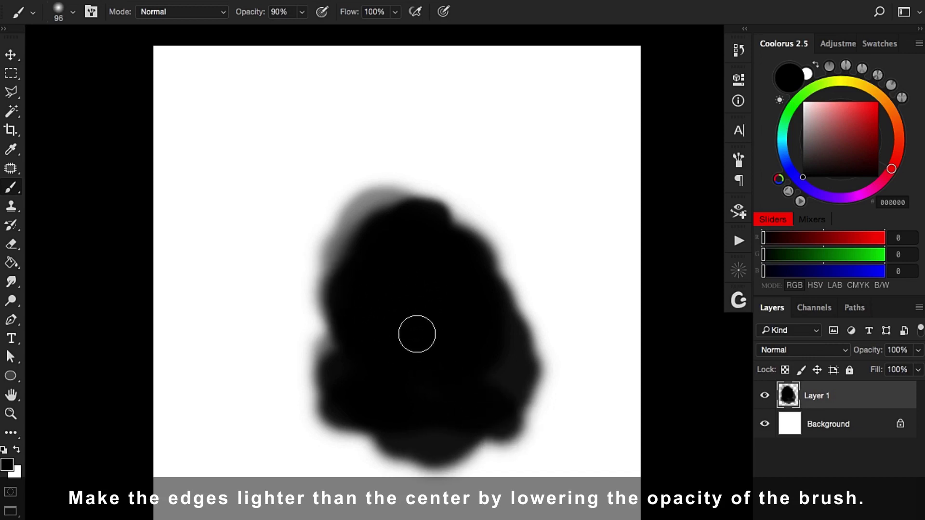
# Shift the blob up and left, then paint lighter grey edges at 30% opacity.
pyautogui.press('v')
pyautogui.moveTo(417, 334); pyautogui.dragTo(387, 308)
pyautogui.press('b')
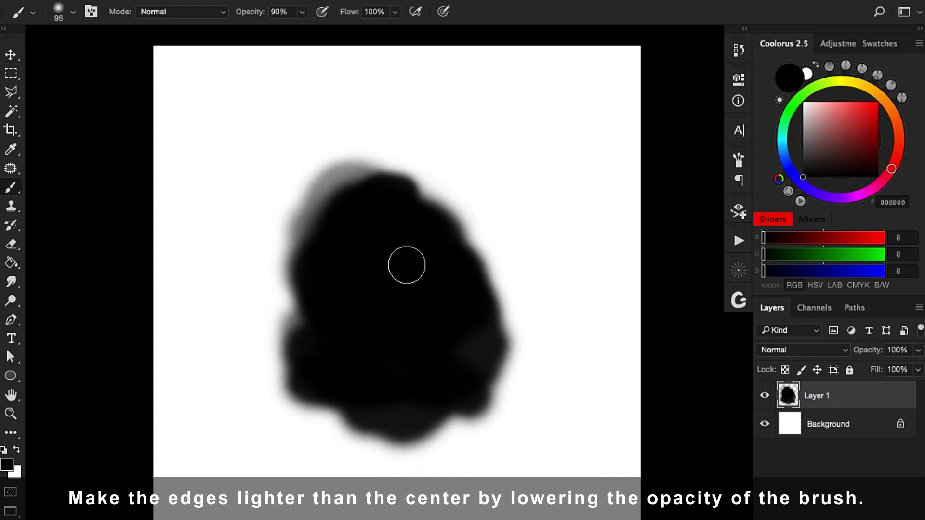
pyautogui.press('3')
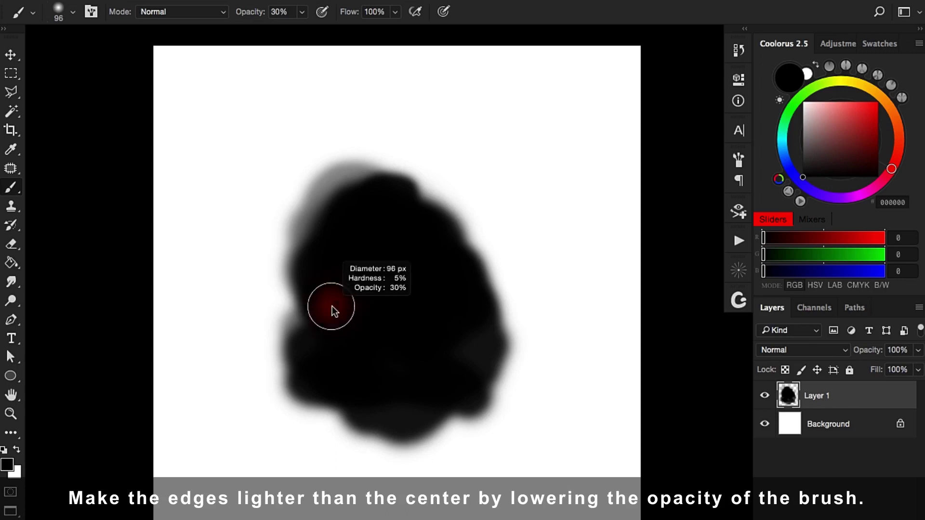
pyautogui.moveTo(330, 308)
pyautogui.mouseDown()
pyautogui.moveTo(330, 341)
pyautogui.moveTo(313, 372)
pyautogui.moveTo(359, 403)
pyautogui.moveTo(450, 390)
pyautogui.moveTo(496, 337)
pyautogui.moveTo(418, 203)
pyautogui.moveTo(382, 192)
pyautogui.moveTo(333, 247)
pyautogui.moveTo(372, 219)
pyautogui.moveTo(337, 232)
pyautogui.mouseUp()
# Smudge the blob's lower-left, bottom and right edges at 10% Strength into wispy borders.
pyautogui.click(11, 282)
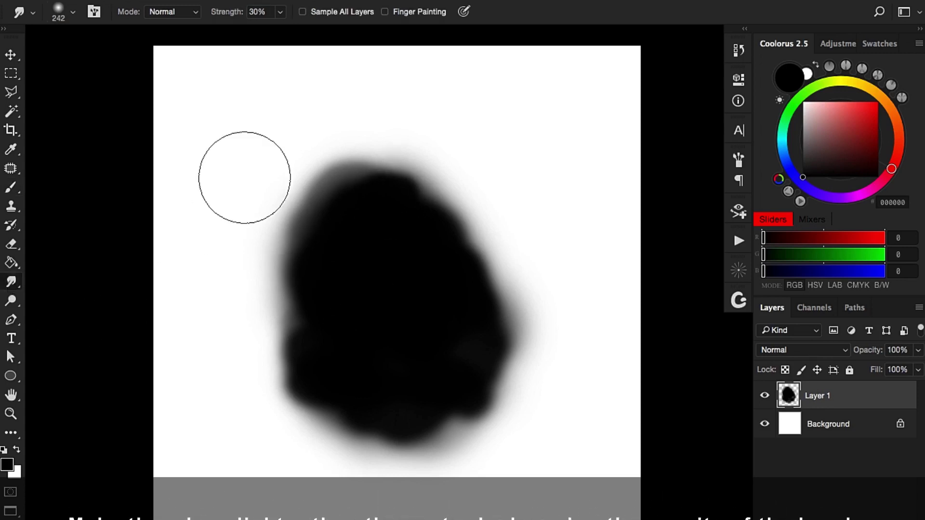
pyautogui.moveTo(347, 159); pyautogui.dragTo(326, 155)
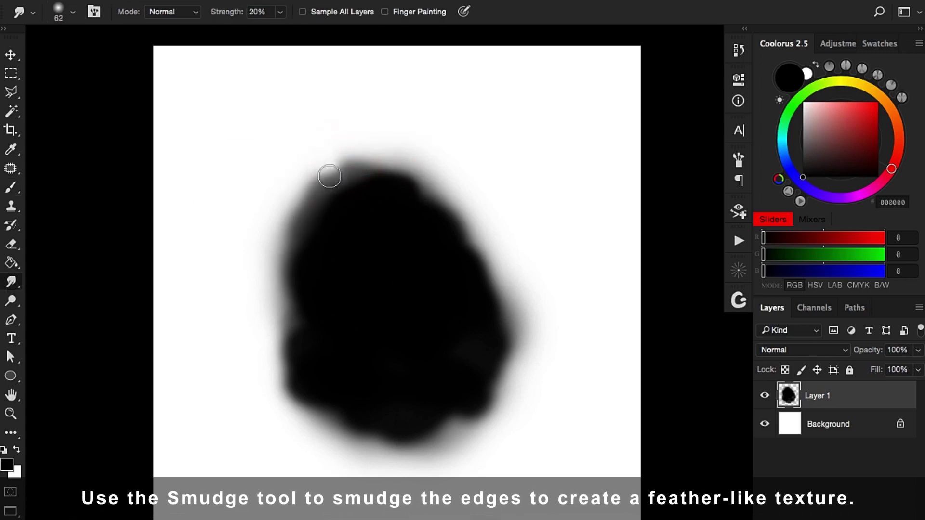
pyautogui.moveTo(320, 167); pyautogui.dragTo(304, 185)
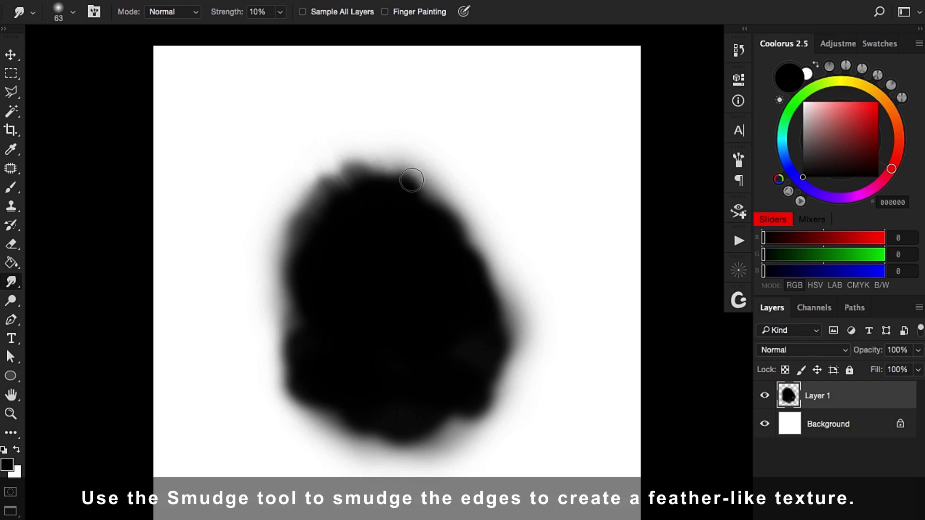
pyautogui.press(']')
pyautogui.press(']')
pyautogui.press(']')
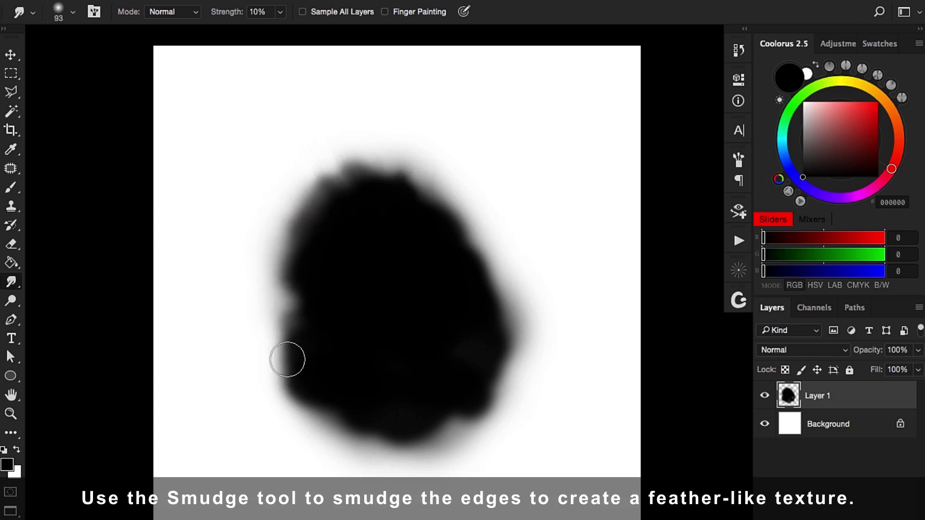
pyautogui.moveTo(307, 391)
pyautogui.mouseDown()
pyautogui.moveTo(299, 403)
pyautogui.moveTo(345, 437)
pyautogui.moveTo(395, 411)
pyautogui.mouseUp()
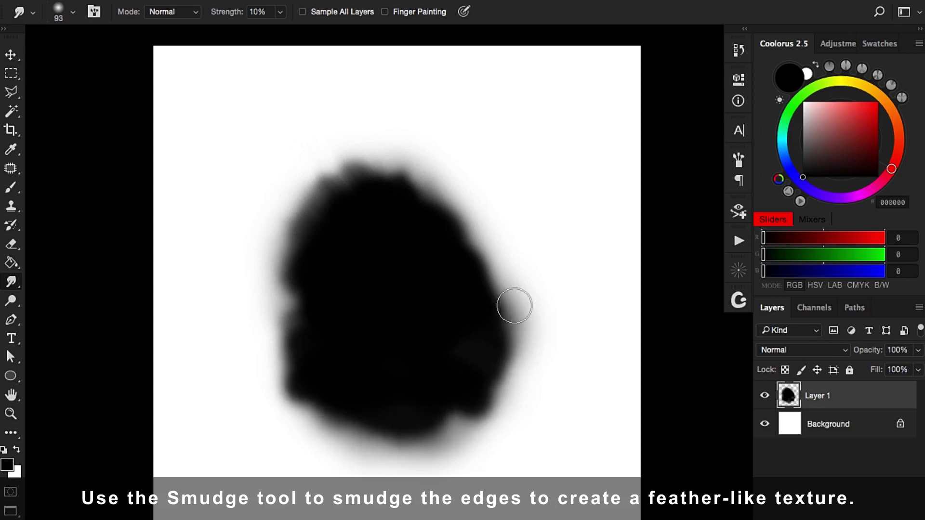
pyautogui.moveTo(515, 305)
pyautogui.mouseDown()
pyautogui.moveTo(462, 182)
pyautogui.moveTo(388, 165)
pyautogui.moveTo(301, 180)
pyautogui.moveTo(298, 241)
pyautogui.mouseUp()
pyautogui.moveTo(322, 319)
pyautogui.mouseDown()
pyautogui.moveTo(295, 389)
pyautogui.moveTo(329, 430)
pyautogui.mouseUp()
# Lightly erase the blob's upper centre and left and lower parts at 20% opacity.
pyautogui.press('e')
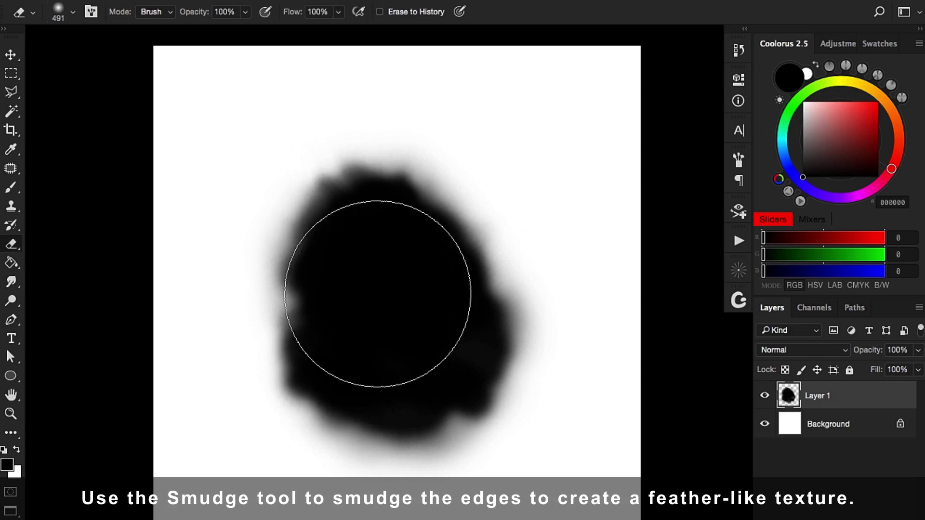
pyautogui.moveTo(421, 320); pyautogui.dragTo(464, 356)
pyautogui.hotkey('ctrl', 'z')
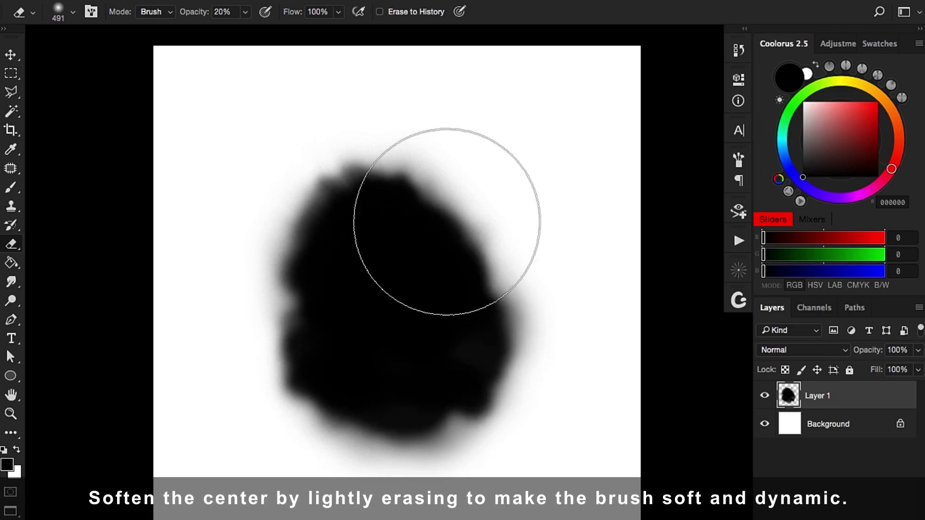
pyautogui.moveTo(438, 239); pyautogui.dragTo(428, 247)
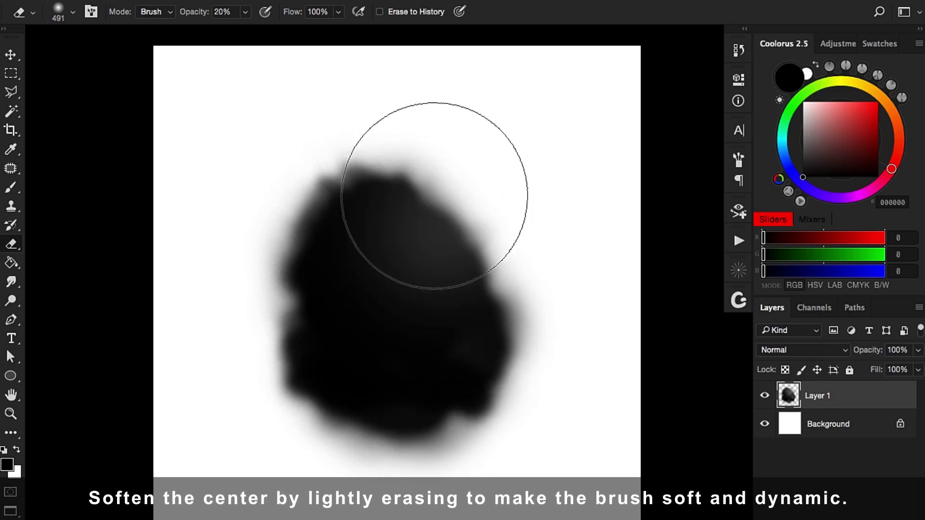
pyautogui.moveTo(434, 186)
pyautogui.mouseDown()
pyautogui.moveTo(340, 331)
pyautogui.moveTo(378, 386)
pyautogui.moveTo(427, 405)
pyautogui.mouseUp()
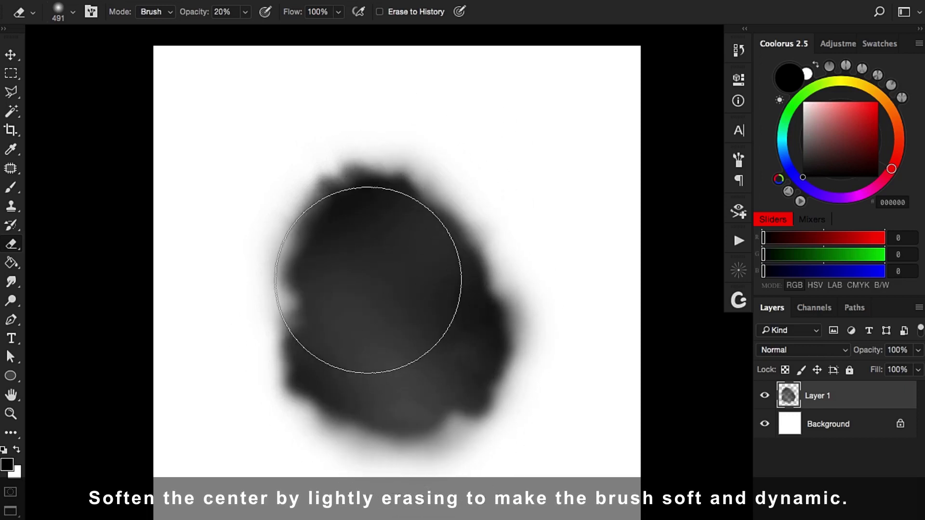
# Add faint 10% black dabs across the centre and right, and lighten the lower-left area.
pyautogui.press('b')
pyautogui.moveTo(356, 366)
pyautogui.mouseDown()
pyautogui.moveTo(413, 247)
pyautogui.moveTo(393, 289)
pyautogui.moveTo(435, 364)
pyautogui.moveTo(459, 356)
pyautogui.mouseUp()
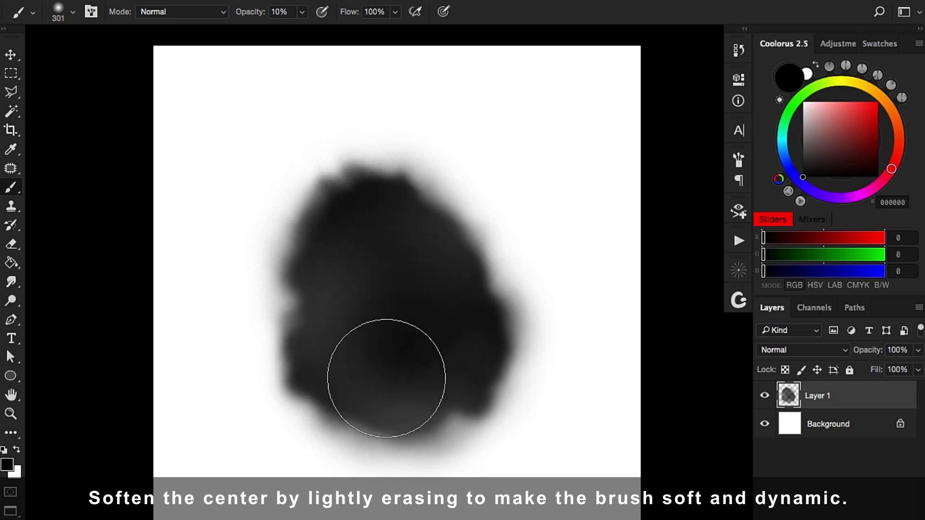
pyautogui.press('e')
pyautogui.moveTo(382, 362)
pyautogui.mouseDown()
pyautogui.moveTo(320, 424)
pyautogui.moveTo(388, 371)
pyautogui.moveTo(367, 326)
pyautogui.moveTo(435, 304)
pyautogui.moveTo(423, 371)
pyautogui.moveTo(359, 411)
pyautogui.moveTo(388, 320)
pyautogui.moveTo(378, 326)
pyautogui.mouseUp()
pyautogui.press('b')
# Smudge the blob's top edge at 30% Strength, then shrink the smudge brush to a tiny size.
pyautogui.click(10, 284)
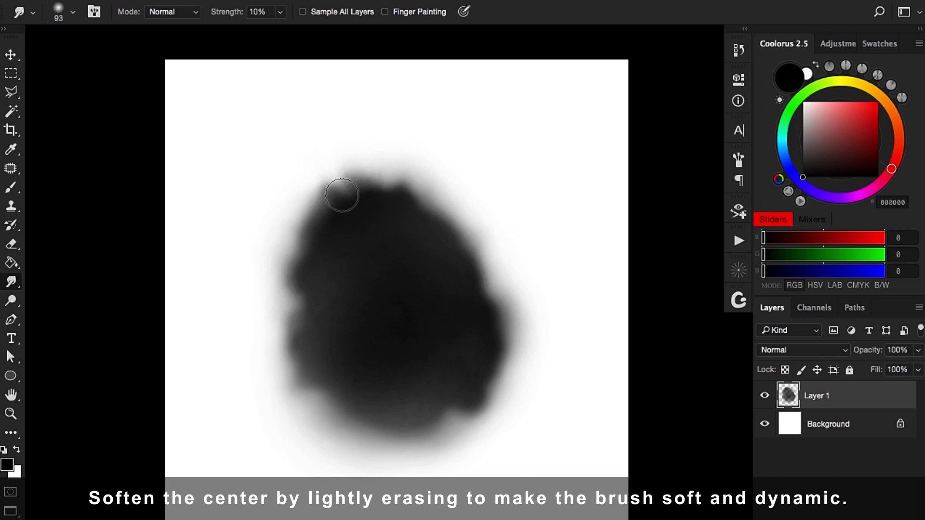
pyautogui.press('3')
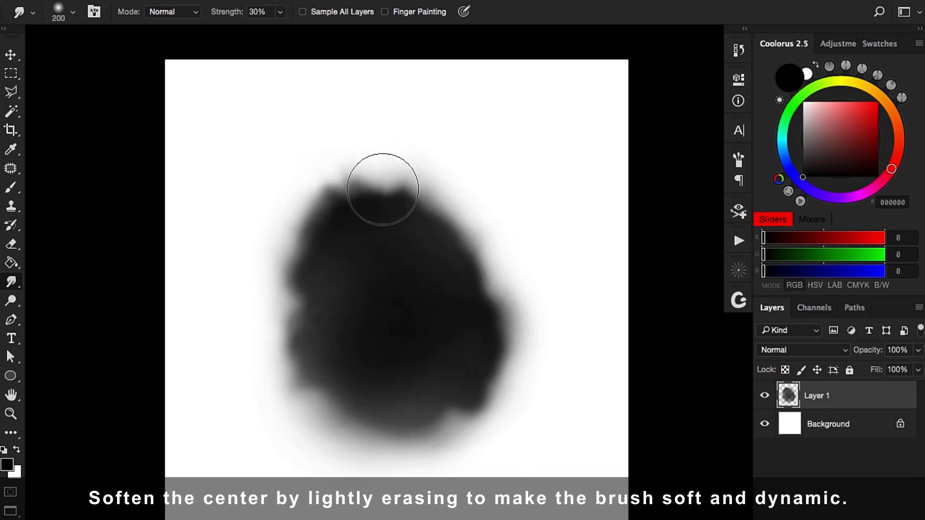
pyautogui.moveTo(393, 198)
pyautogui.mouseDown()
pyautogui.moveTo(385, 195)
pyautogui.moveTo(398, 165)
pyautogui.moveTo(353, 161)
pyautogui.moveTo(388, 166)
pyautogui.mouseUp()
pyautogui.press('[')
pyautogui.press('[')
pyautogui.press('[')
pyautogui.moveTo(484, 252); pyautogui.dragTo(464, 235)
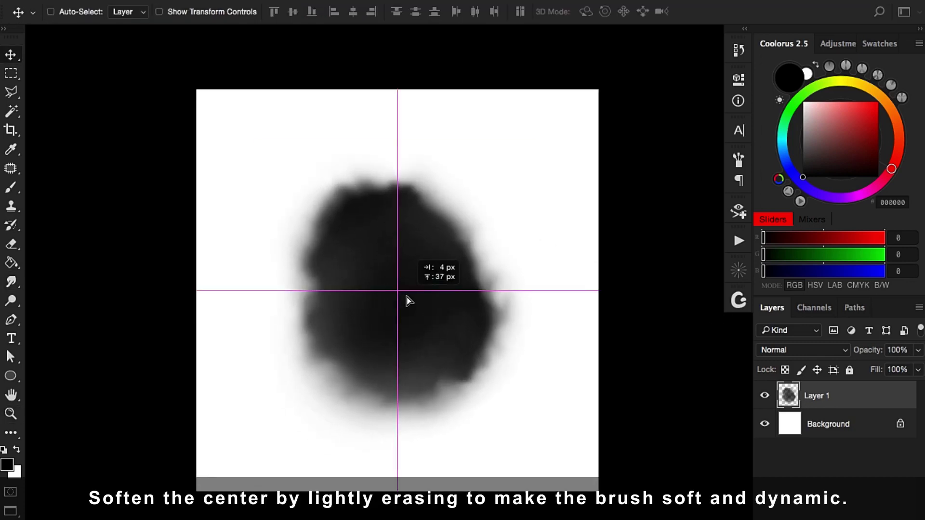
# Define the blob as a new brush preset named 'Cloud 01'.
pyautogui.click(165, 4)
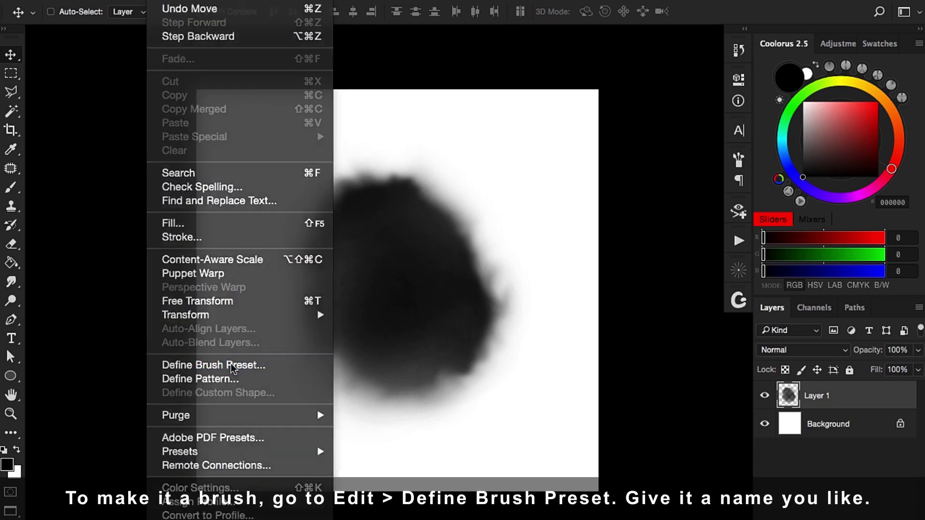
pyautogui.click(232, 365)
pyautogui.write('Cloud 01')
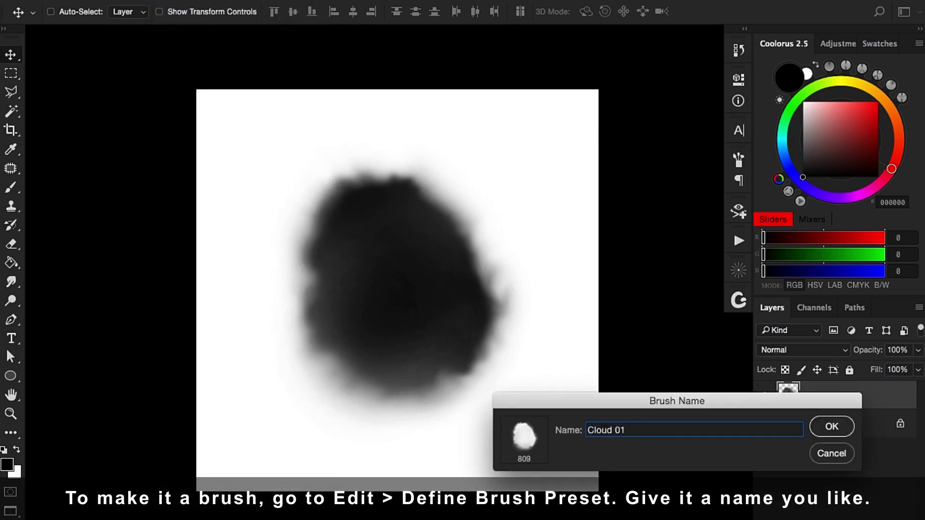
pyautogui.press('Return')
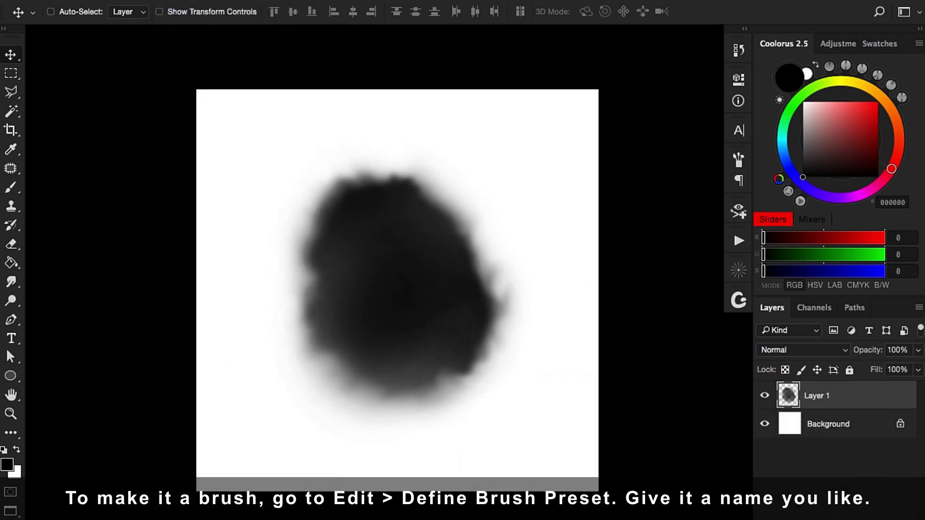
# Clear the blob from the layer and pick the Cloud 01 brush in the preset picker.
pyautogui.press('Delete')
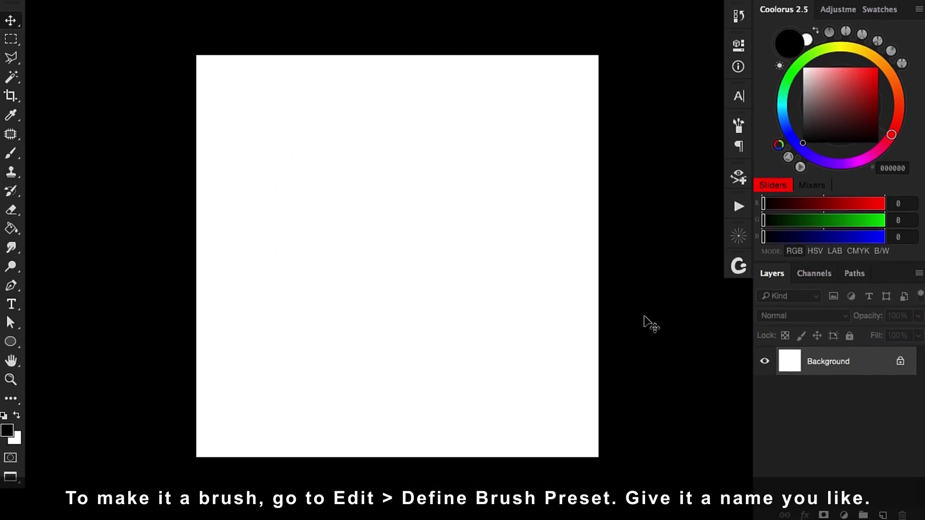
pyautogui.hotkey('ctrl', 'shift', 'alt', 'n')
pyautogui.press('b')
pyautogui.rightClick(354, 178)
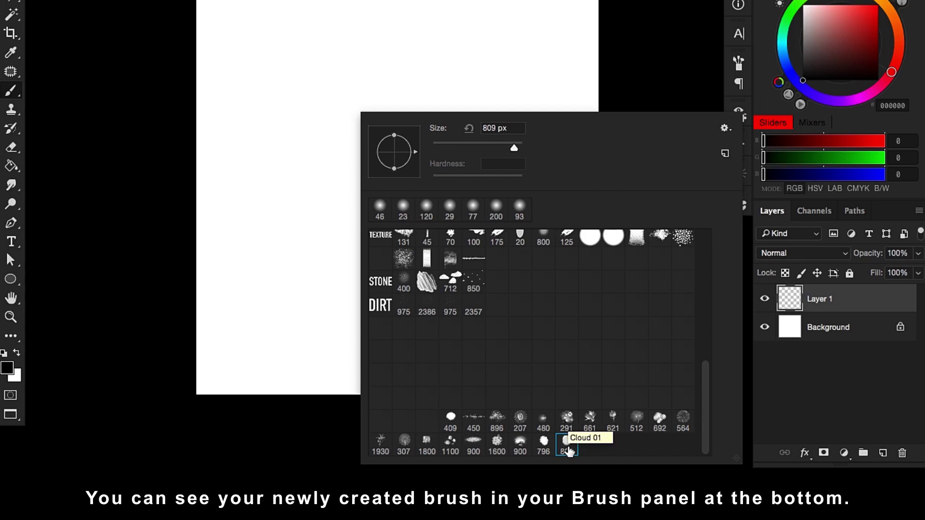
pyautogui.click(750, 154)
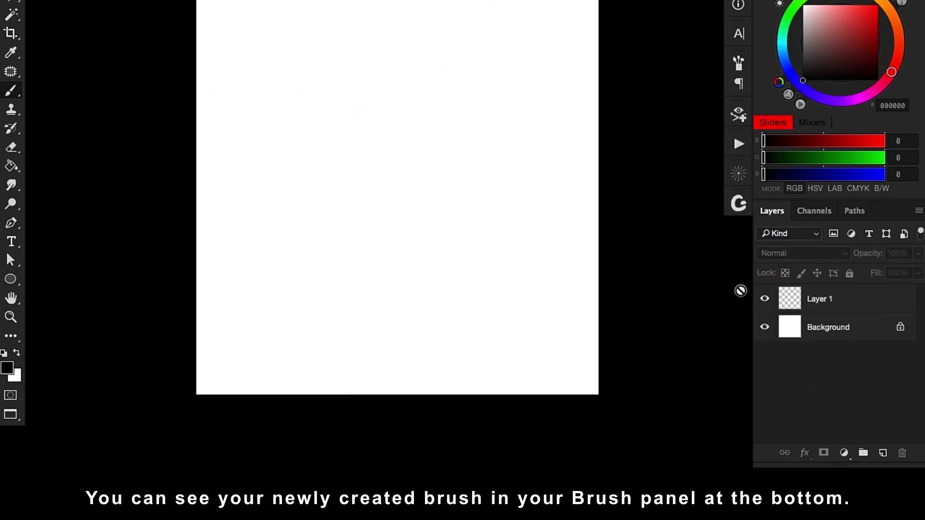
# Paint small grey and black test strokes with Cloud 01, then enable Shape Dynamics.
pyautogui.moveTo(351, 223); pyautogui.dragTo(276, 258)
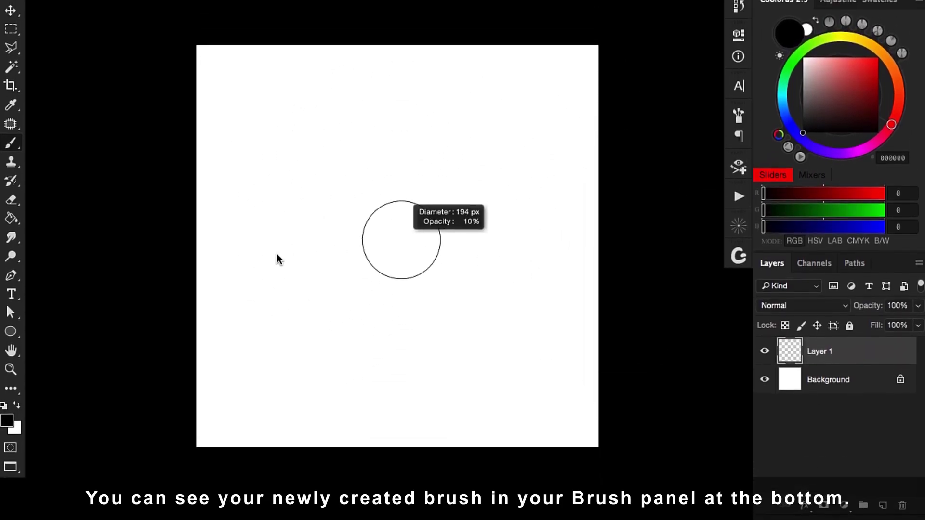
pyautogui.moveTo(294, 308); pyautogui.dragTo(393, 308)
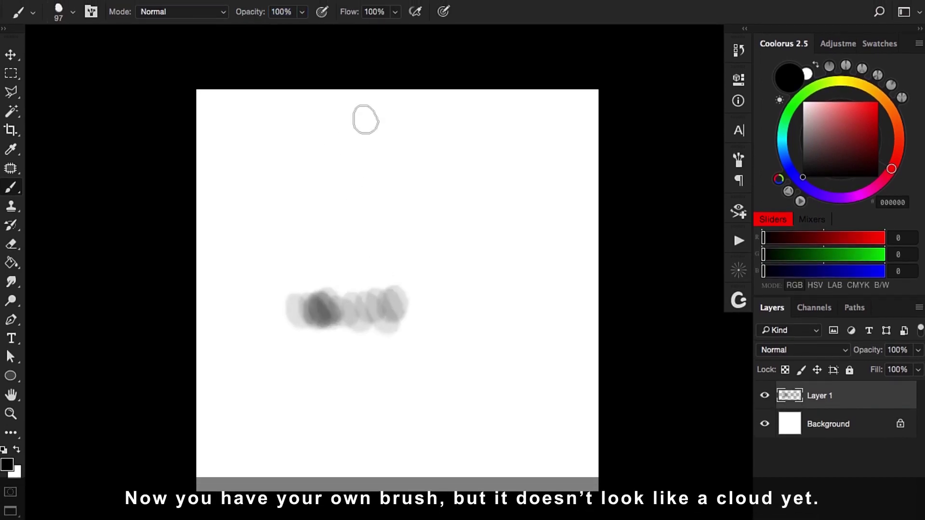
pyautogui.moveTo(311, 372); pyautogui.dragTo(446, 355)
pyautogui.press('z')
pyautogui.click(490, 320)
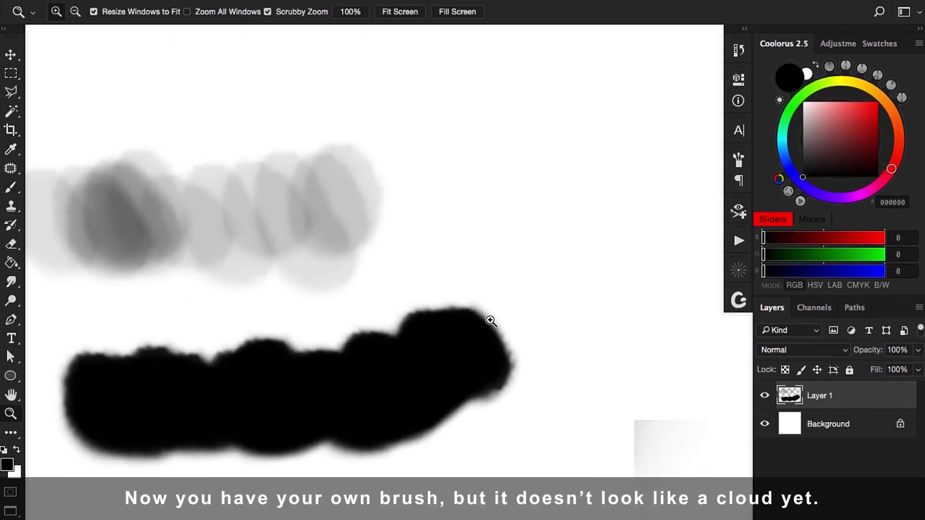
pyautogui.press('b')
pyautogui.moveTo(445, 345); pyautogui.dragTo(371, 332)
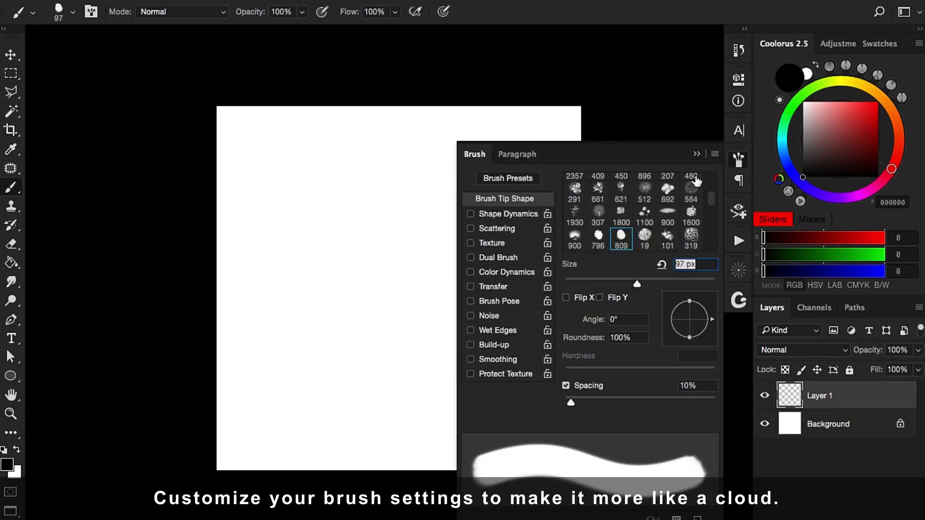
pyautogui.click(496, 215)
# Set Shape Dynamics to 50% size jitter, 22% angle jitter and 18% minimum diameter.
pyautogui.moveTo(580, 194); pyautogui.dragTo(679, 196)
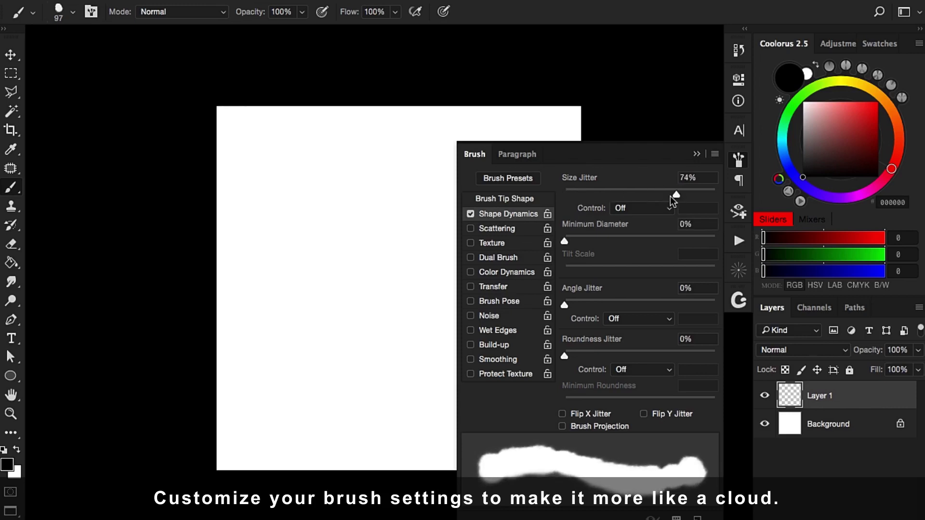
pyautogui.moveTo(579, 300); pyautogui.dragTo(597, 304)
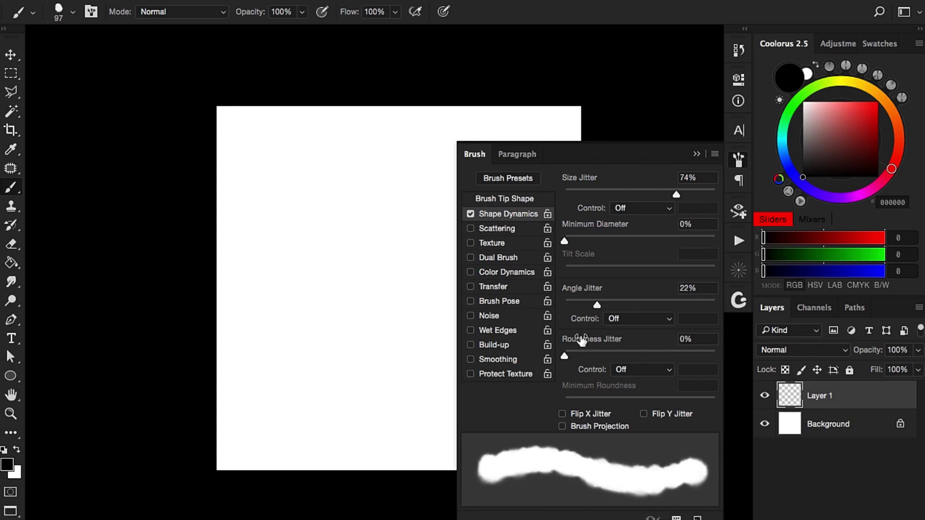
pyautogui.moveTo(567, 242); pyautogui.dragTo(589, 239)
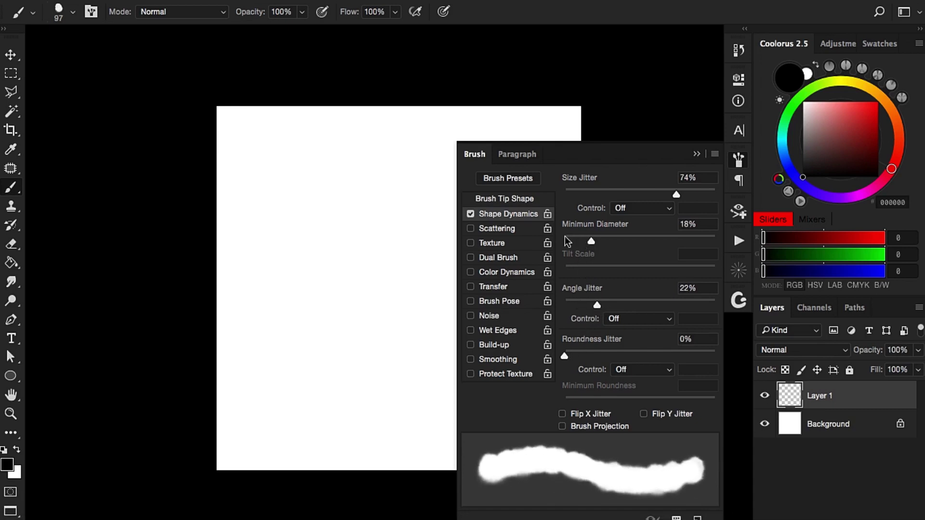
# Enable Scattering at 48% and set Brush Tip Shape spacing to 20%.
pyautogui.click(516, 229)
pyautogui.moveTo(564, 194); pyautogui.dragTo(571, 196)
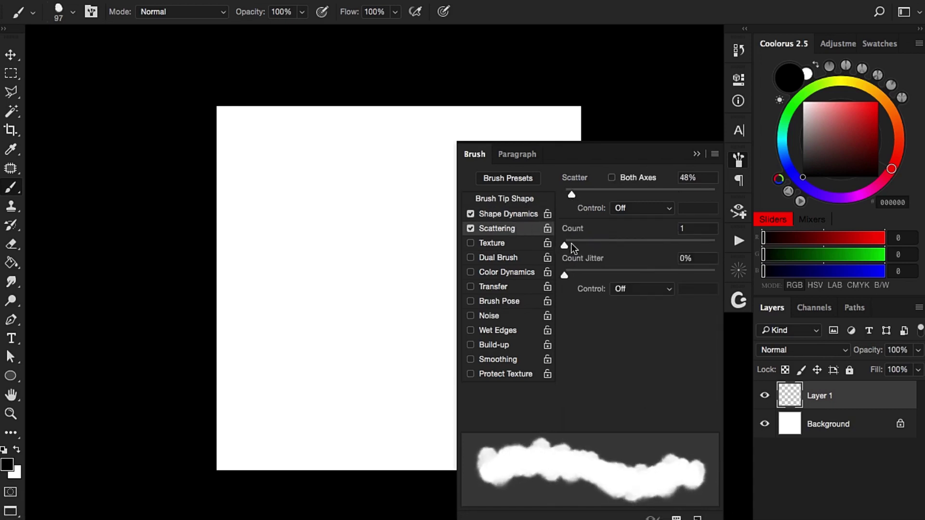
pyautogui.moveTo(571, 244)
pyautogui.mouseDown()
pyautogui.moveTo(576, 273)
pyautogui.moveTo(591, 273)
pyautogui.mouseUp()
pyautogui.click(504, 199)
pyautogui.moveTo(583, 398)
pyautogui.mouseDown()
pyautogui.moveTo(560, 402)
pyautogui.moveTo(579, 400)
pyautogui.mouseUp()
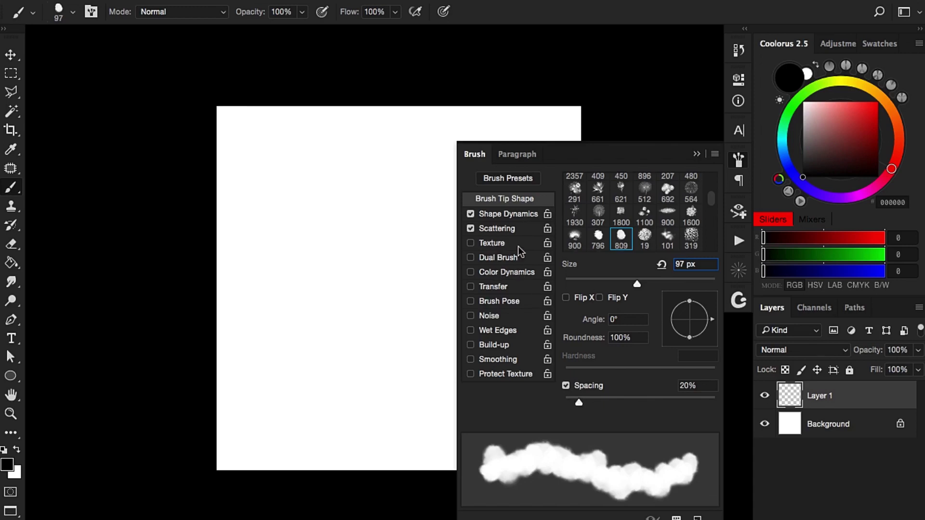
# Enable Transfer for opacity and flow jitter, then paint a black test blob.
pyautogui.click(495, 286)
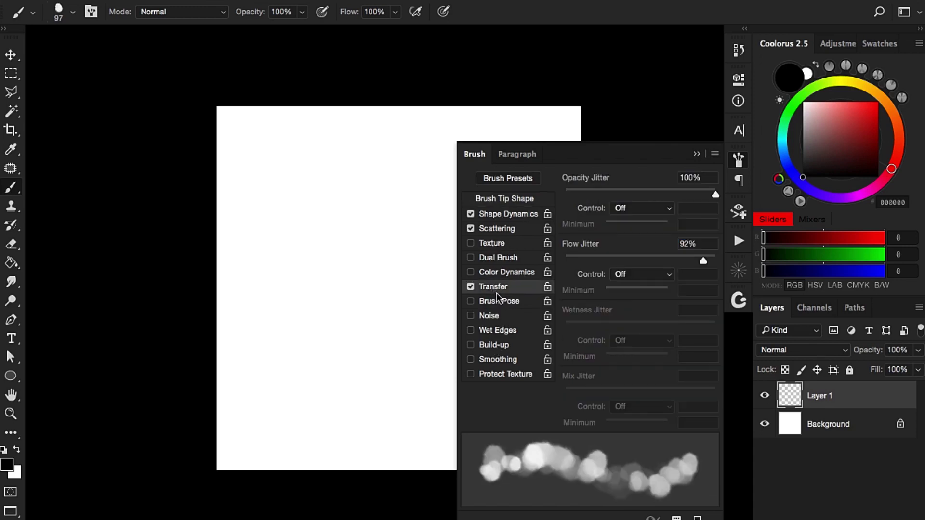
pyautogui.click(697, 154)
pyautogui.moveTo(371, 268)
pyautogui.mouseDown()
pyautogui.moveTo(415, 241)
pyautogui.moveTo(375, 253)
pyautogui.moveTo(384, 256)
pyautogui.moveTo(357, 280)
pyautogui.moveTo(399, 269)
pyautogui.mouseUp()
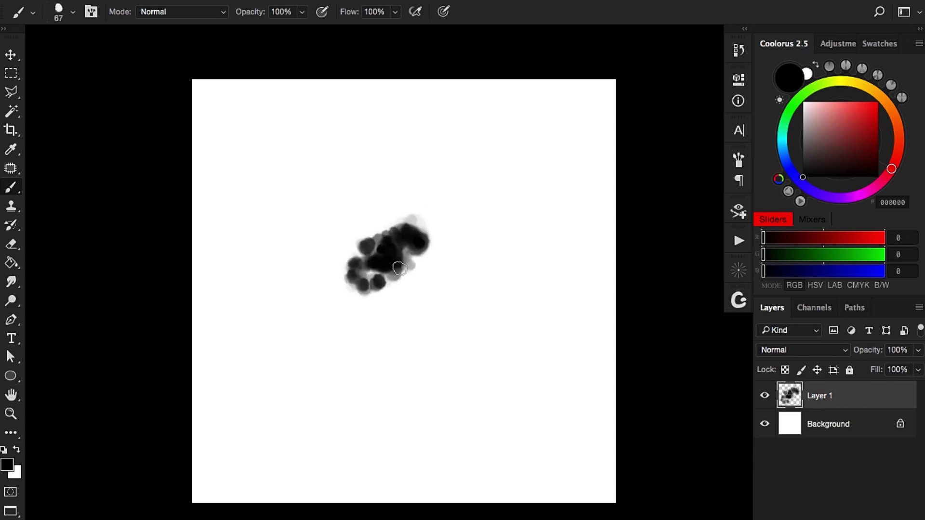
# Reduce the brush's Brush Tip Shape spacing to 1% for smoother strokes.
pyautogui.click(739, 159)
pyautogui.click(496, 229)
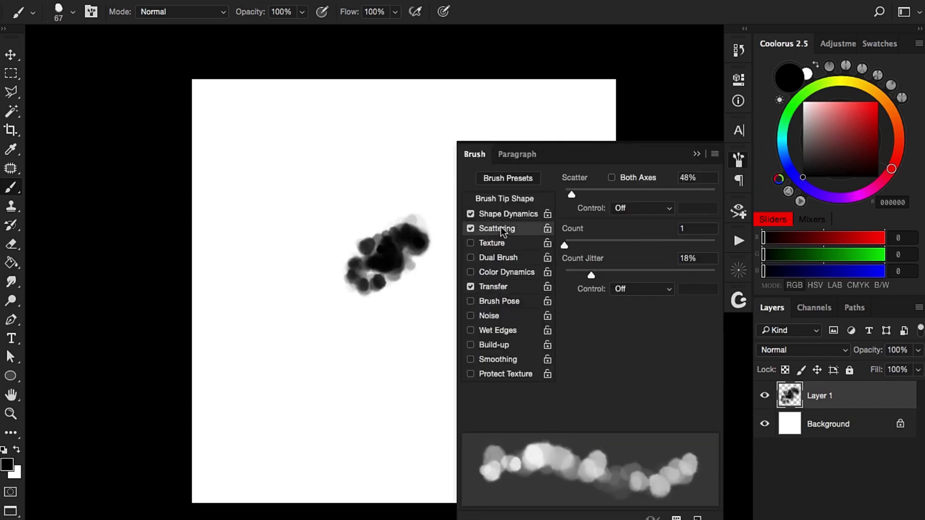
pyautogui.click(505, 199)
pyautogui.moveTo(576, 404); pyautogui.dragTo(556, 401)
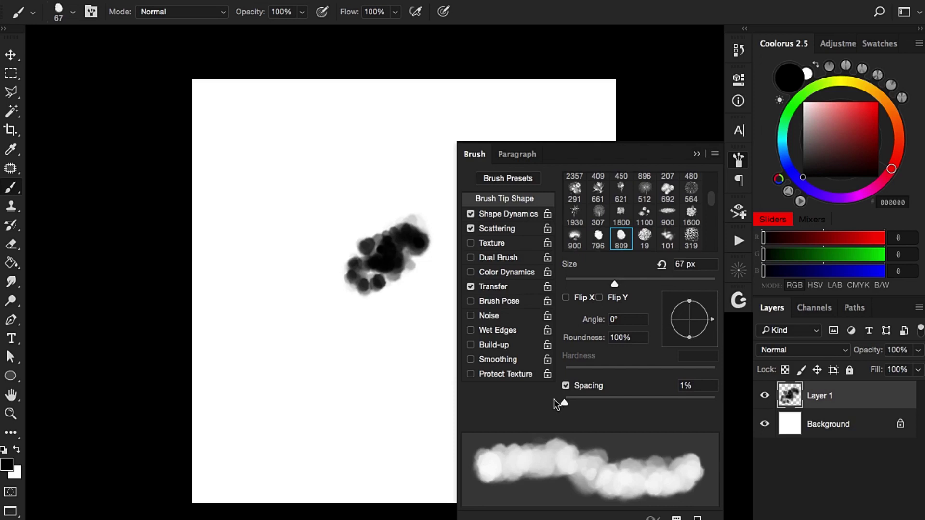
pyautogui.click(698, 155)
# Paint more black cloud strokes to the right and a new puff near the top.
pyautogui.moveTo(429, 264)
pyautogui.mouseDown()
pyautogui.moveTo(467, 268)
pyautogui.moveTo(485, 258)
pyautogui.moveTo(501, 284)
pyautogui.moveTo(415, 309)
pyautogui.moveTo(505, 280)
pyautogui.mouseUp()
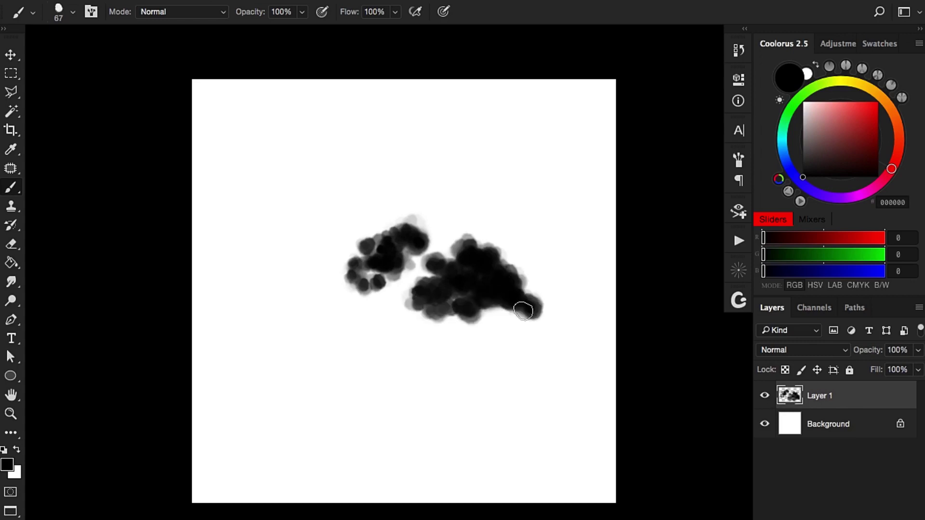
pyautogui.moveTo(523, 311)
pyautogui.mouseDown()
pyautogui.moveTo(399, 313)
pyautogui.moveTo(460, 307)
pyautogui.mouseUp()
pyautogui.moveTo(529, 318)
pyautogui.mouseDown()
pyautogui.moveTo(386, 320)
pyautogui.moveTo(417, 289)
pyautogui.moveTo(467, 275)
pyautogui.mouseUp()
pyautogui.moveTo(440, 304); pyautogui.dragTo(424, 319)
pyautogui.moveTo(527, 180); pyautogui.dragTo(488, 183)
# Set Scattering to 38% scatter with a count of 4.
pyautogui.click(736, 163)
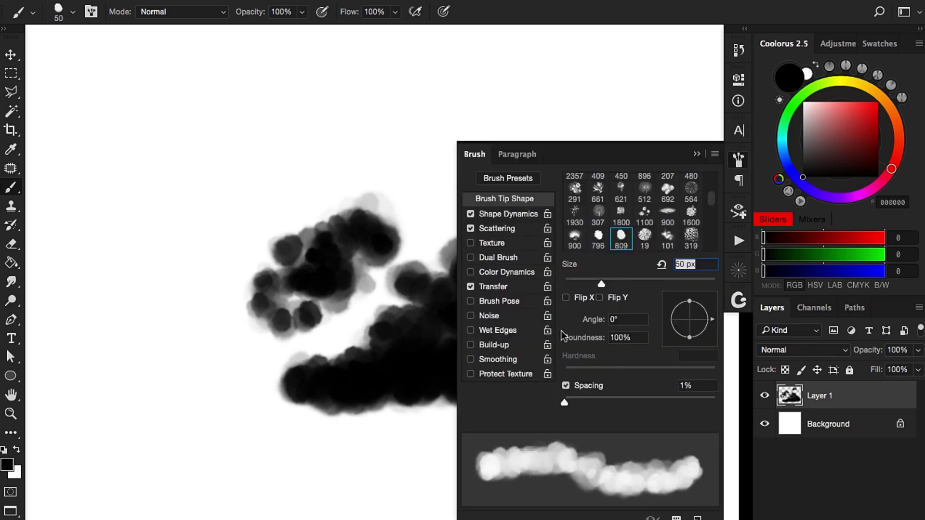
pyautogui.click(501, 230)
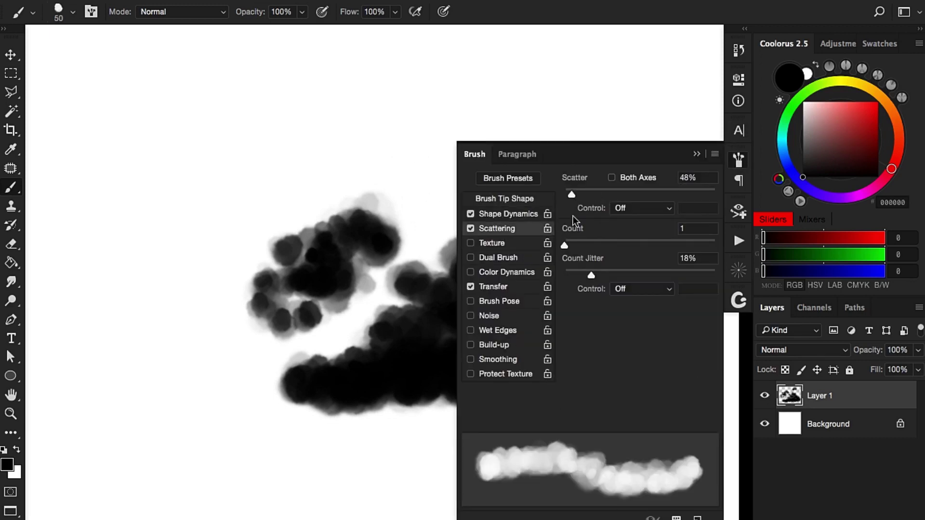
pyautogui.moveTo(571, 197); pyautogui.dragTo(567, 198)
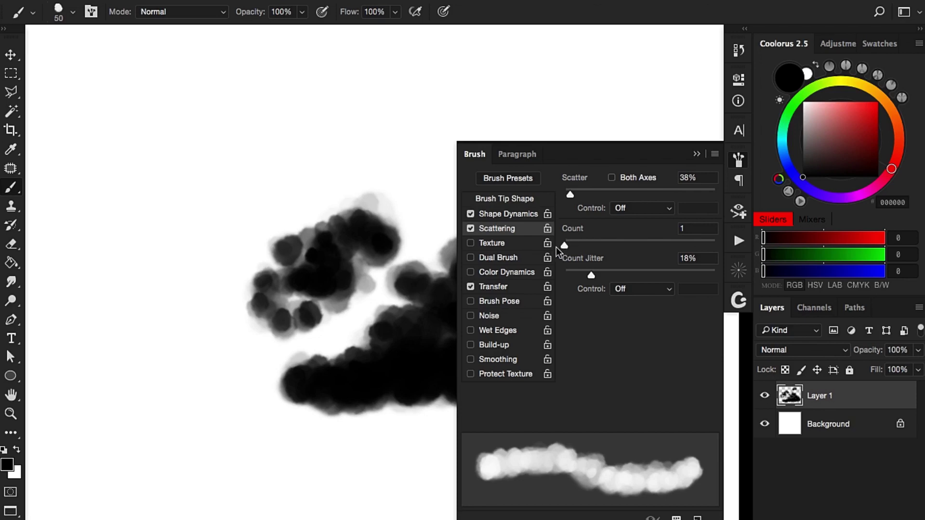
pyautogui.moveTo(564, 245); pyautogui.dragTo(596, 244)
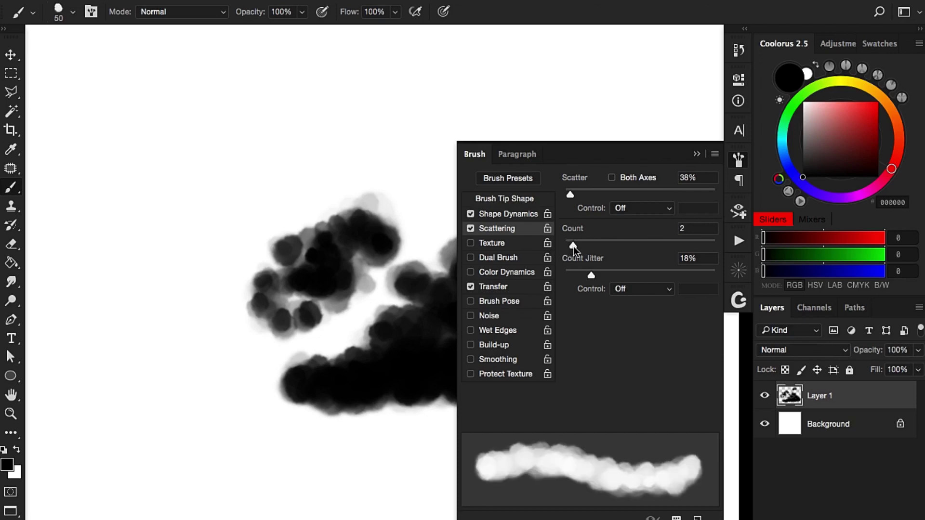
pyautogui.click(697, 154)
# Paint two test puffs at top centre and right, then clear all strokes from Layer 1.
pyautogui.moveTo(480, 186); pyautogui.dragTo(527, 179)
pyautogui.moveTo(631, 226)
pyautogui.mouseDown()
pyautogui.moveTo(585, 234)
pyautogui.moveTo(639, 250)
pyautogui.moveTo(644, 223)
pyautogui.moveTo(614, 226)
pyautogui.moveTo(663, 274)
pyautogui.moveTo(573, 268)
pyautogui.moveTo(637, 248)
pyautogui.mouseUp()
pyautogui.hotkey('ctrl', '-')
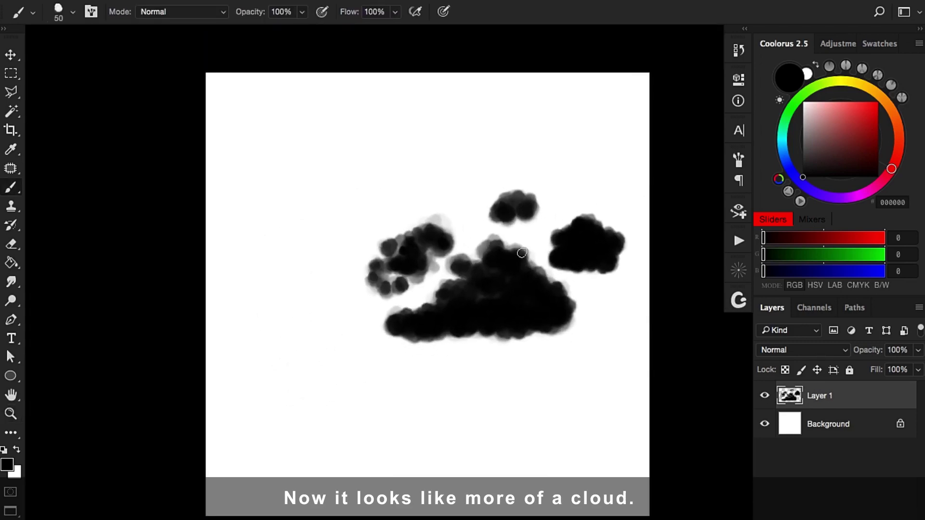
pyautogui.hotkey('ctrl', 'a')
pyautogui.press('Delete')
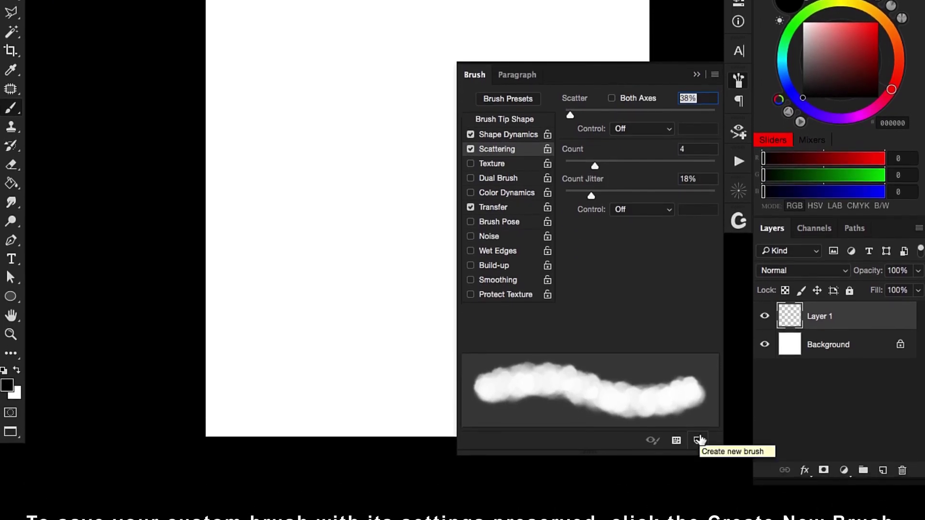
# Save the tuned brush as the preset 'Cloud 01-Final' and select it.
pyautogui.click(699, 441)
pyautogui.write('Cloud 01-Final')
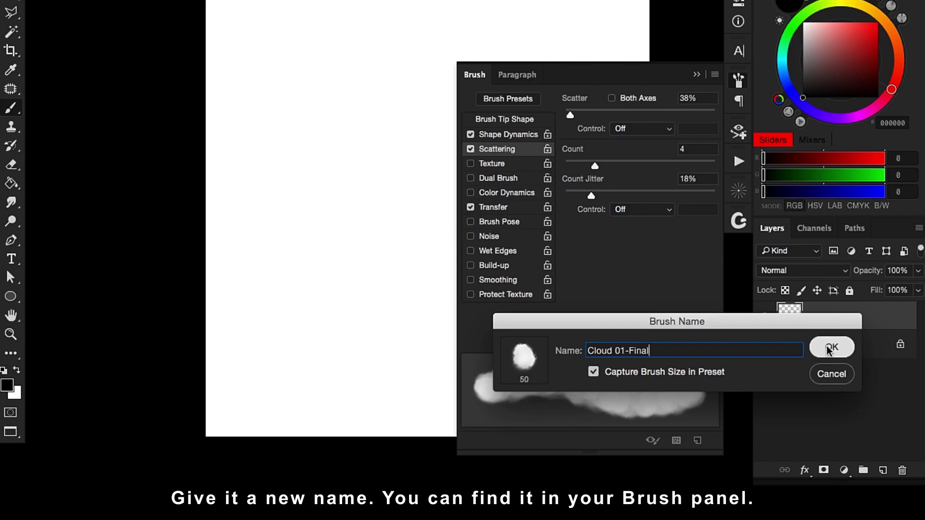
pyautogui.click(828, 348)
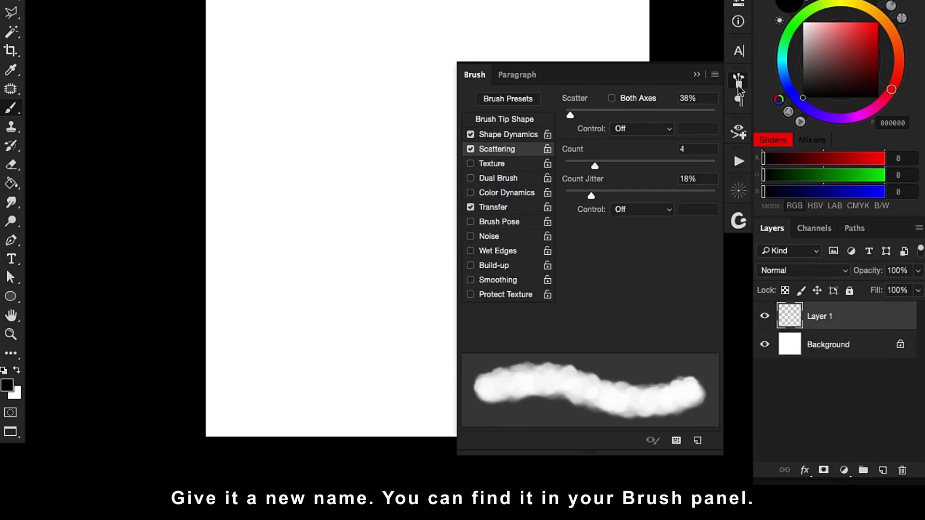
pyautogui.click(676, 172)
pyautogui.click(680, 461)
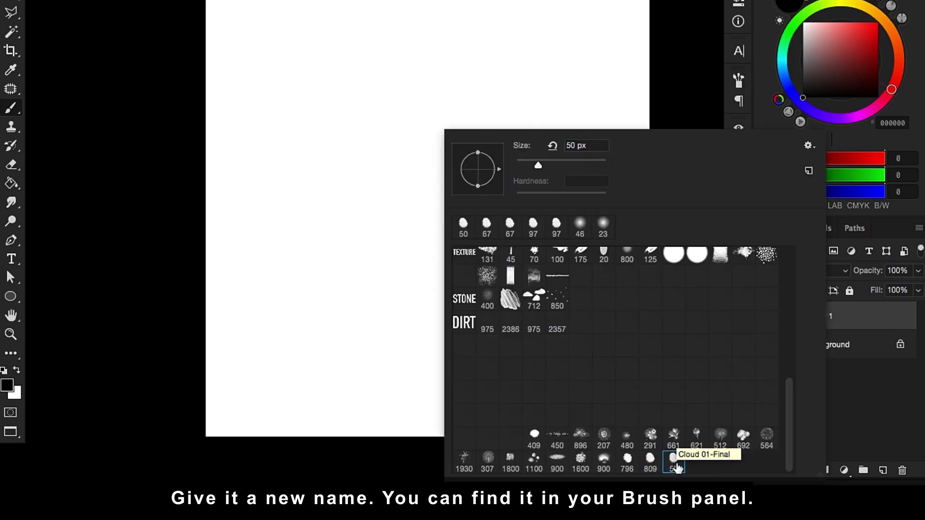
pyautogui.click(851, 314)
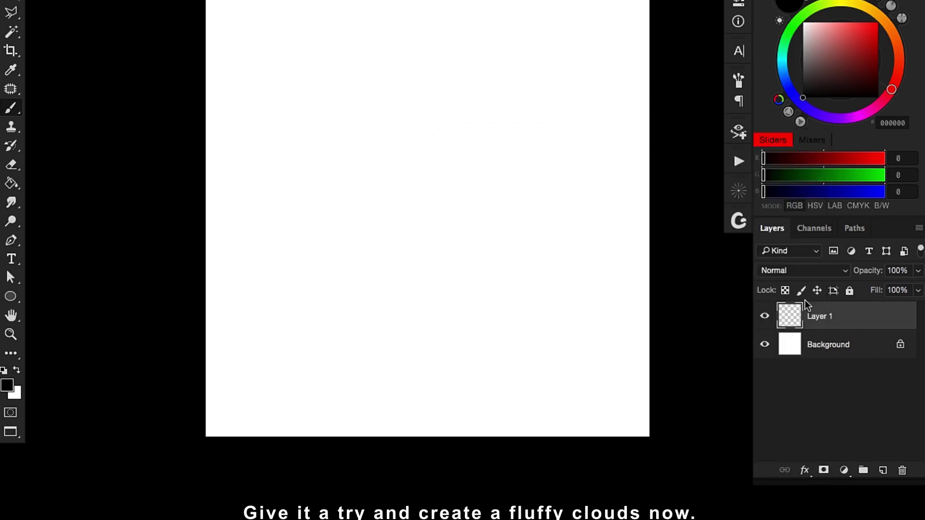
# Fill the Background layer with a blue sky gradient and switch to a white brush.
pyautogui.click(829, 344)
pyautogui.press('g')
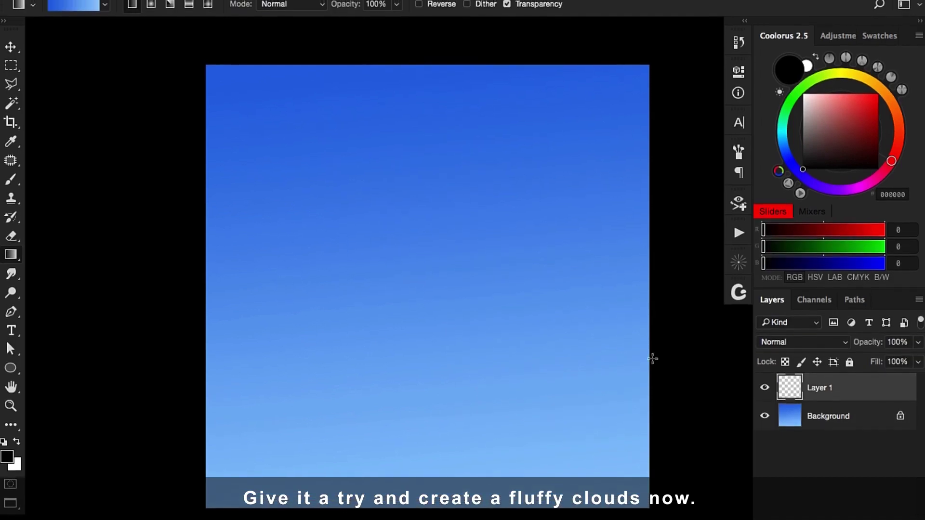
pyautogui.press('b')
pyautogui.press('x')
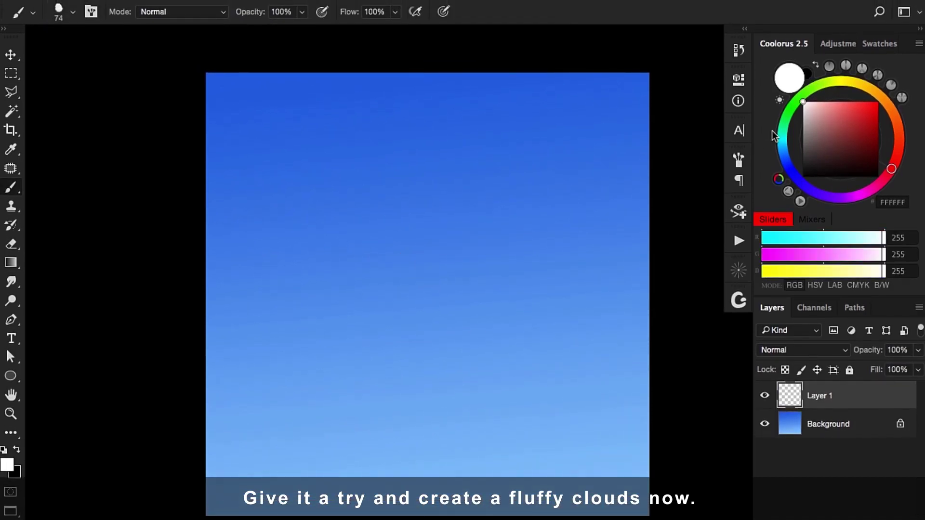
# Paint the main white cloud mass on the sky and fill out its bottom edge.
pyautogui.moveTo(443, 219)
pyautogui.mouseDown()
pyautogui.moveTo(363, 308)
pyautogui.moveTo(370, 338)
pyautogui.moveTo(337, 343)
pyautogui.moveTo(279, 374)
pyautogui.moveTo(342, 374)
pyautogui.moveTo(384, 328)
pyautogui.moveTo(429, 304)
pyautogui.moveTo(452, 254)
pyautogui.moveTo(491, 247)
pyautogui.moveTo(461, 289)
pyautogui.moveTo(501, 310)
pyautogui.moveTo(538, 360)
pyautogui.moveTo(595, 382)
pyautogui.moveTo(475, 356)
pyautogui.moveTo(457, 283)
pyautogui.moveTo(414, 368)
pyautogui.moveTo(419, 378)
pyautogui.moveTo(327, 410)
pyautogui.moveTo(354, 408)
pyautogui.mouseUp()
pyautogui.press('[')
pyautogui.press('[')
pyautogui.press('[')
pyautogui.press('[')
pyautogui.press('[')
pyautogui.press('[')
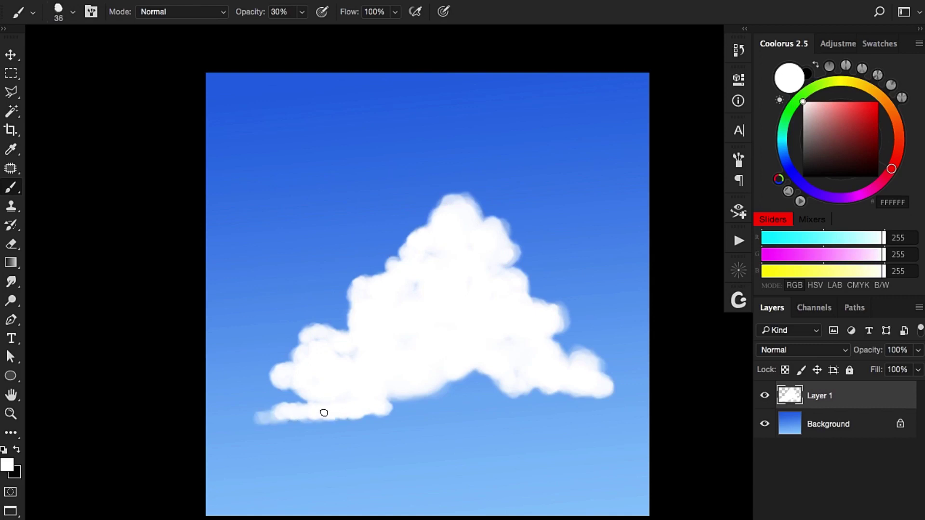
pyautogui.moveTo(402, 401)
pyautogui.mouseDown()
pyautogui.moveTo(545, 414)
pyautogui.moveTo(411, 403)
pyautogui.moveTo(421, 392)
pyautogui.moveTo(562, 399)
pyautogui.moveTo(542, 394)
pyautogui.mouseUp()
# Resize the brush (134, 28, 25 px) and paint thin wispy streaks along the cloud's base and left.
pyautogui.press(']')
pyautogui.press(']')
pyautogui.press(']')
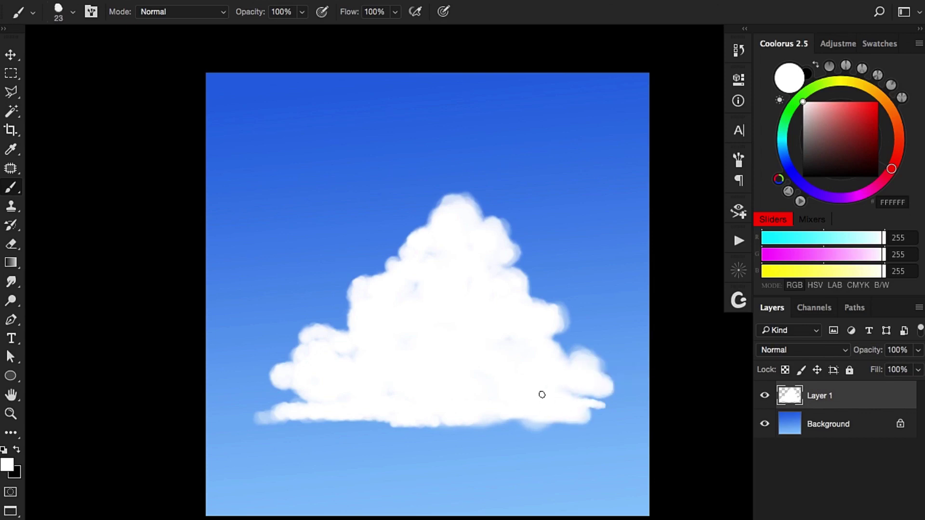
pyautogui.moveTo(435, 317); pyautogui.dragTo(440, 251)
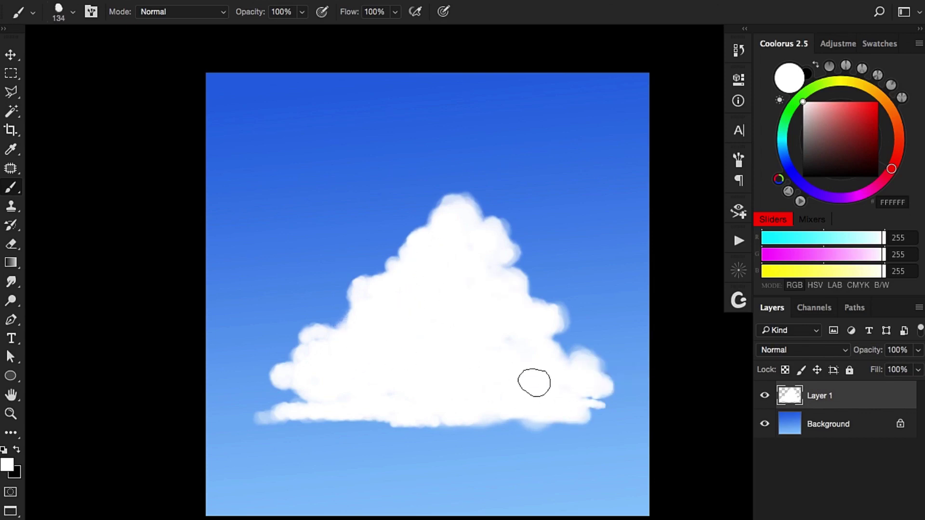
pyautogui.moveTo(533, 383)
pyautogui.mouseDown()
pyautogui.moveTo(471, 397)
pyautogui.moveTo(412, 428)
pyautogui.moveTo(338, 435)
pyautogui.moveTo(510, 429)
pyautogui.mouseUp()
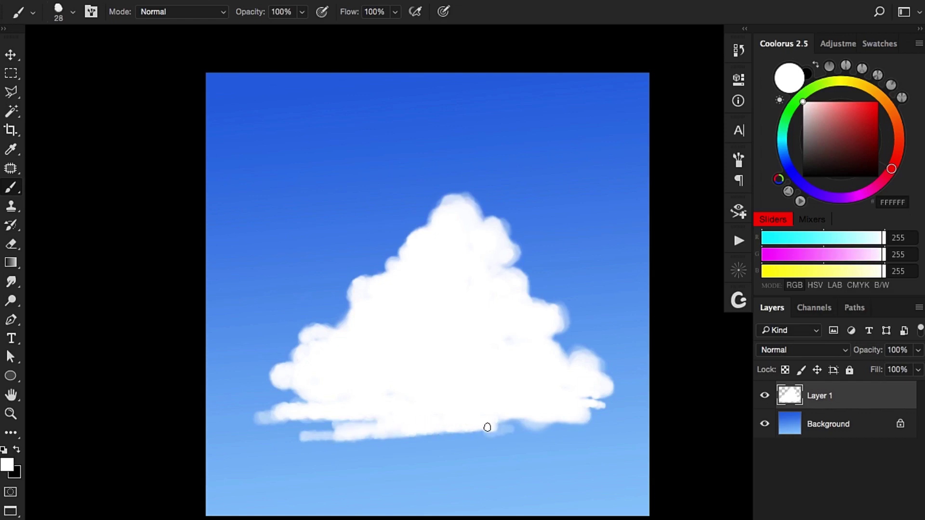
pyautogui.moveTo(487, 427); pyautogui.dragTo(472, 428)
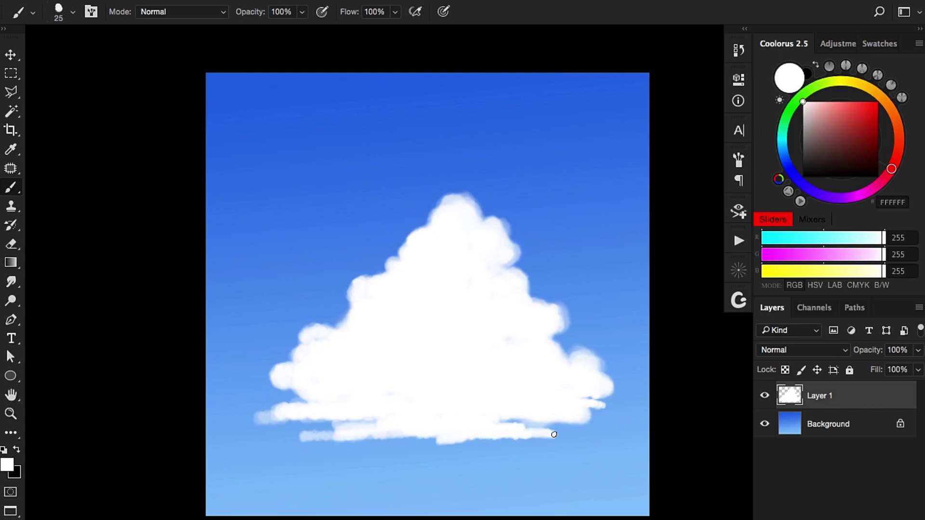
pyautogui.moveTo(554, 435); pyautogui.dragTo(486, 441)
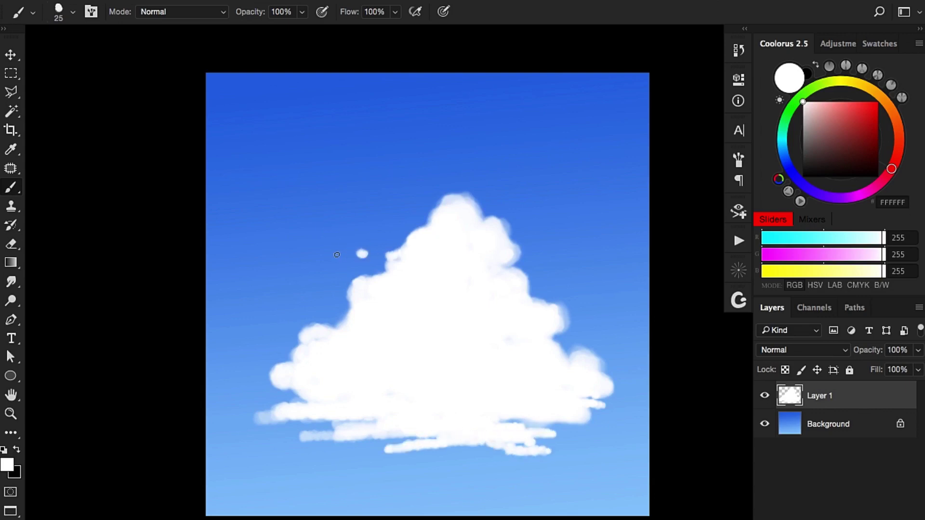
pyautogui.moveTo(345, 254); pyautogui.dragTo(362, 254)
pyautogui.moveTo(397, 255); pyautogui.dragTo(320, 257)
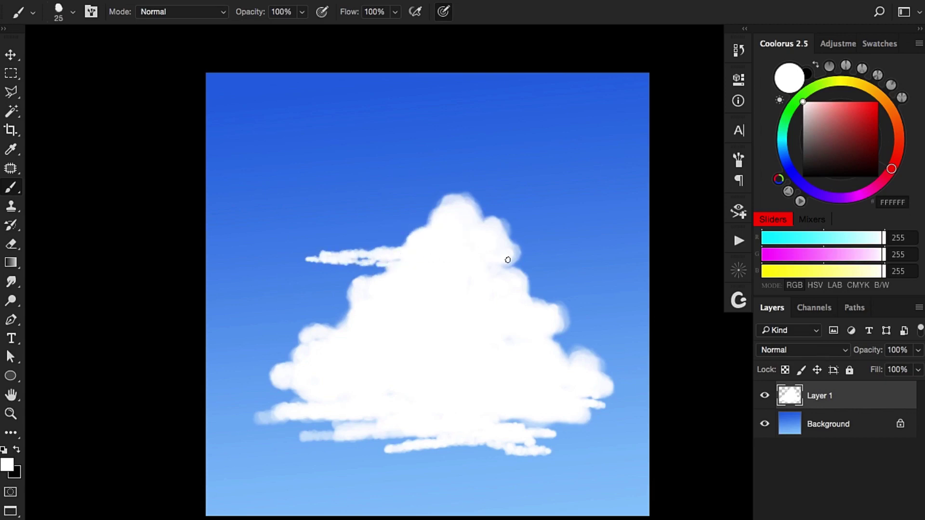